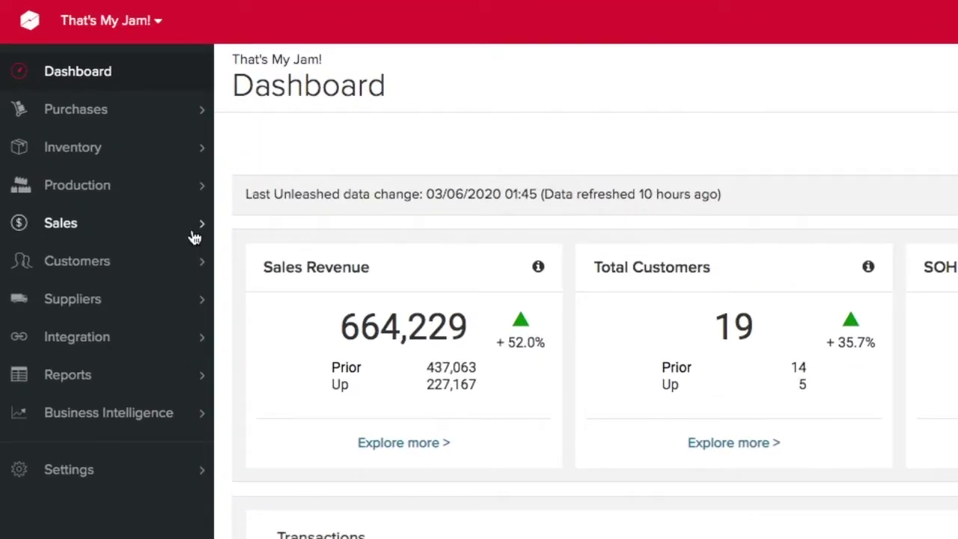
Open View Sales Orders from the Sales > Orders sidebar menu, listing 17 open orders.
{"action": "left_click", "coordinate": [194, 237]}
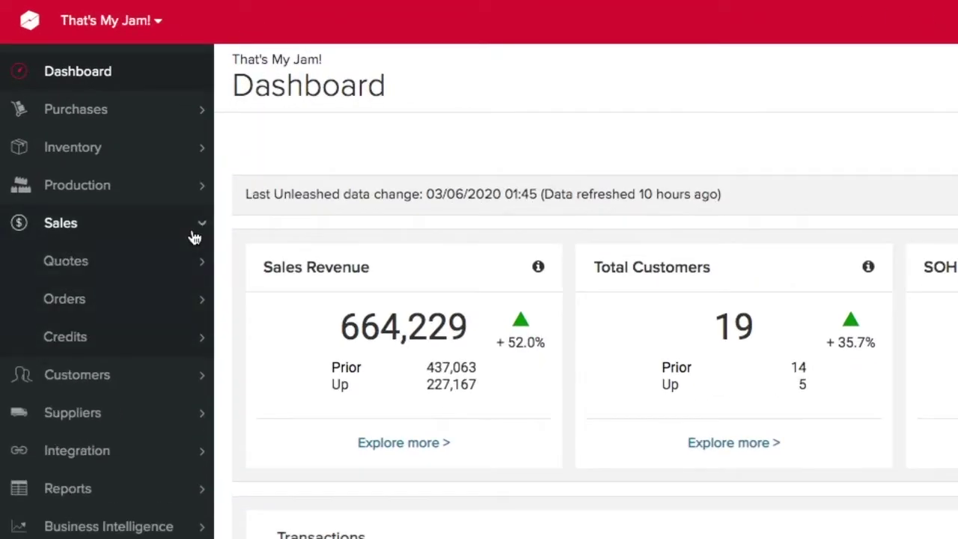
{"action": "left_click", "coordinate": [141, 303]}
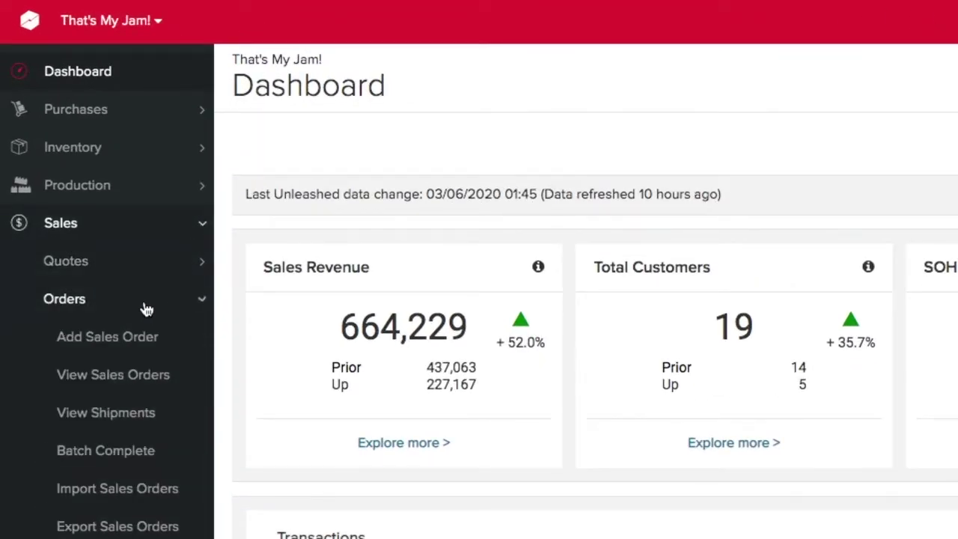
{"action": "left_click", "coordinate": [139, 385]}
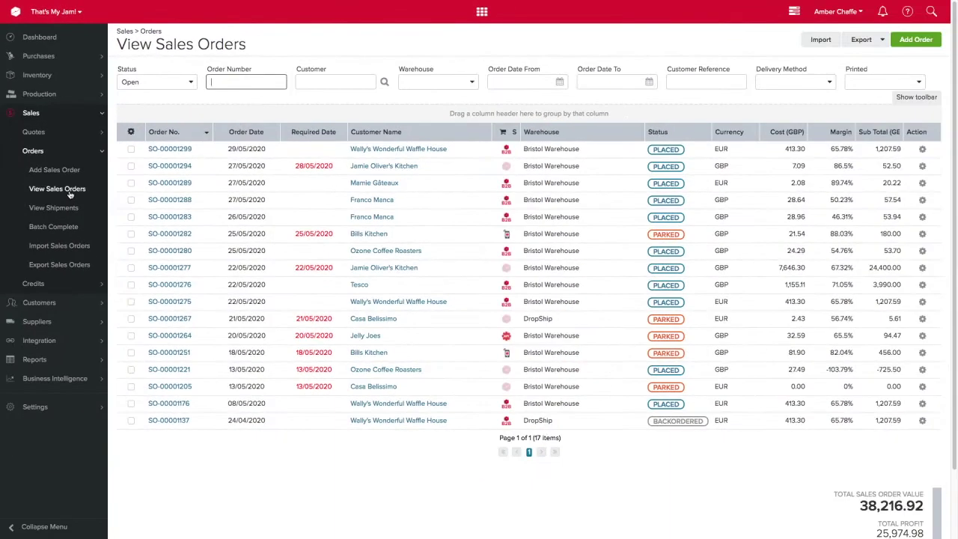
{"action": "left_click", "coordinate": [483, 15]}
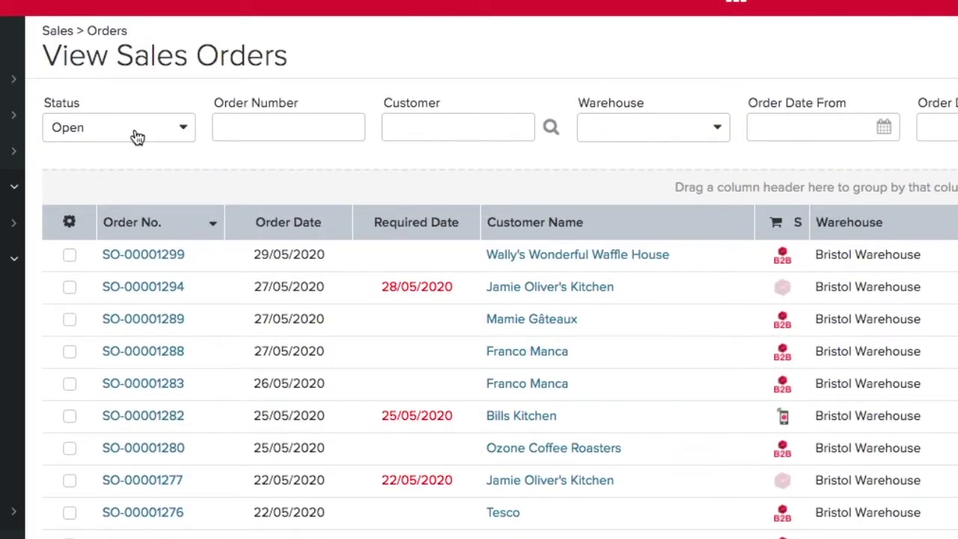
{"action": "left_click", "coordinate": [137, 131]}
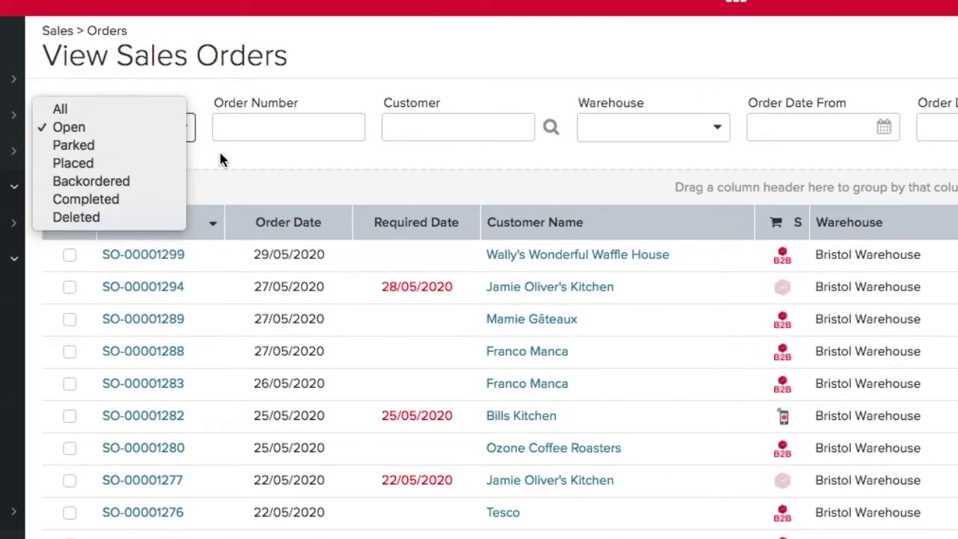
{"action": "left_click", "coordinate": [255, 157]}
{"action": "left_click", "coordinate": [441, 126]}
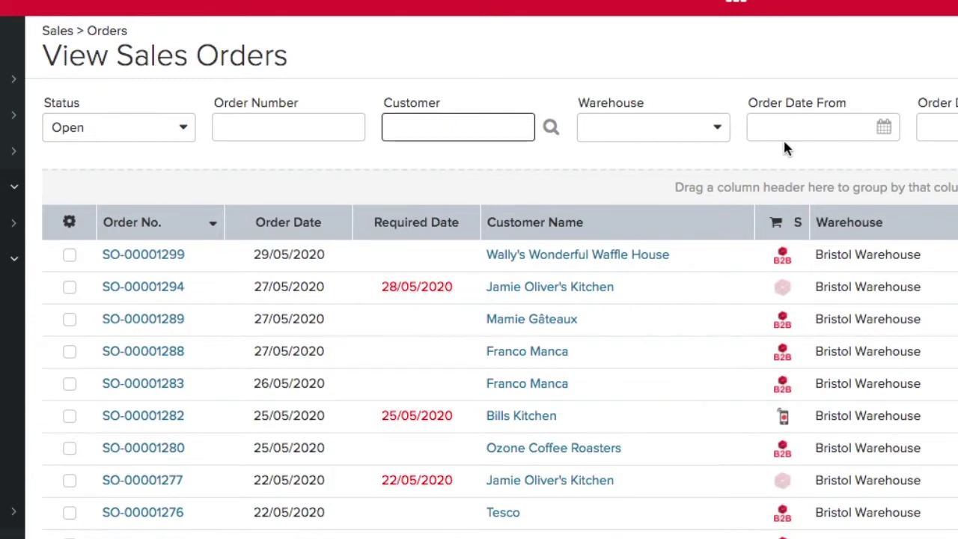
{"action": "left_click", "coordinate": [883, 128]}
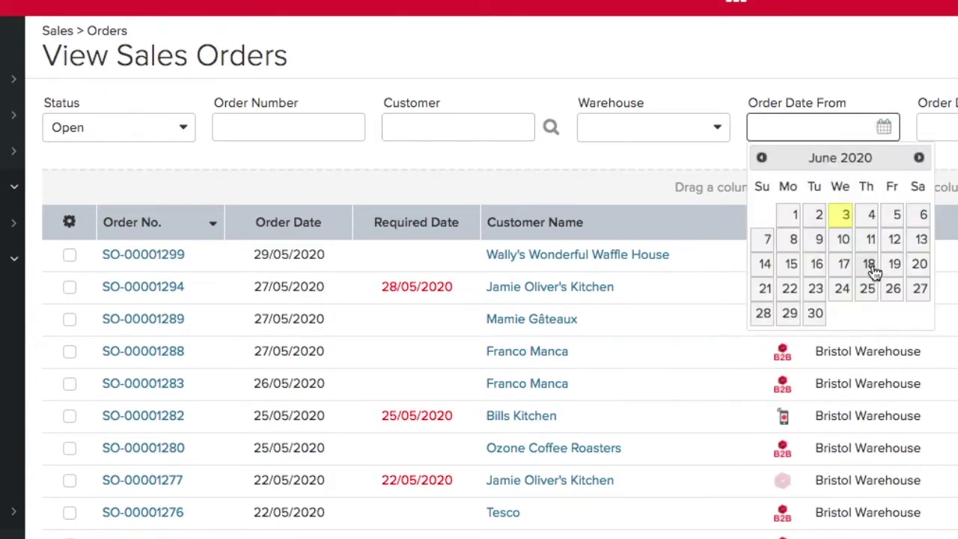
{"action": "left_click", "coordinate": [761, 157]}
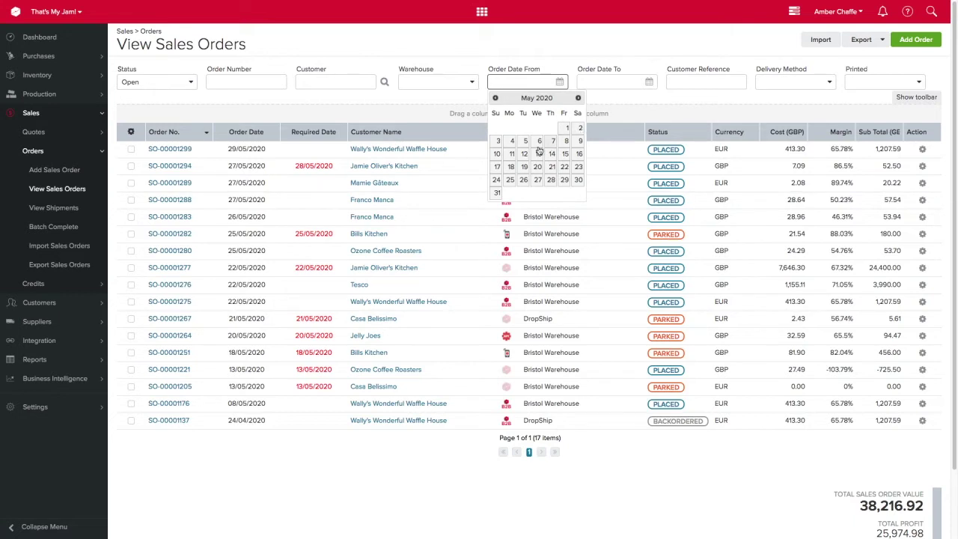
{"action": "left_click", "coordinate": [606, 101]}
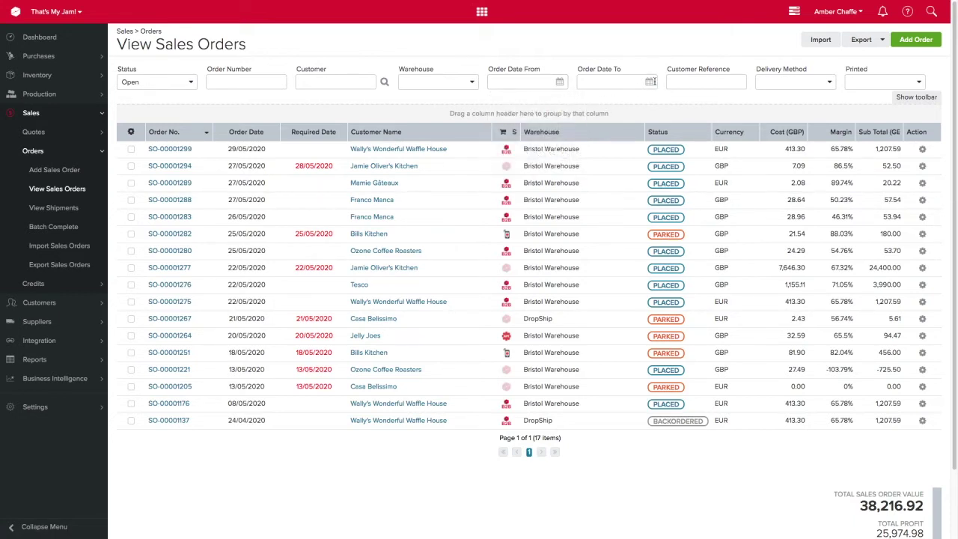
{"action": "left_click", "coordinate": [649, 81]}
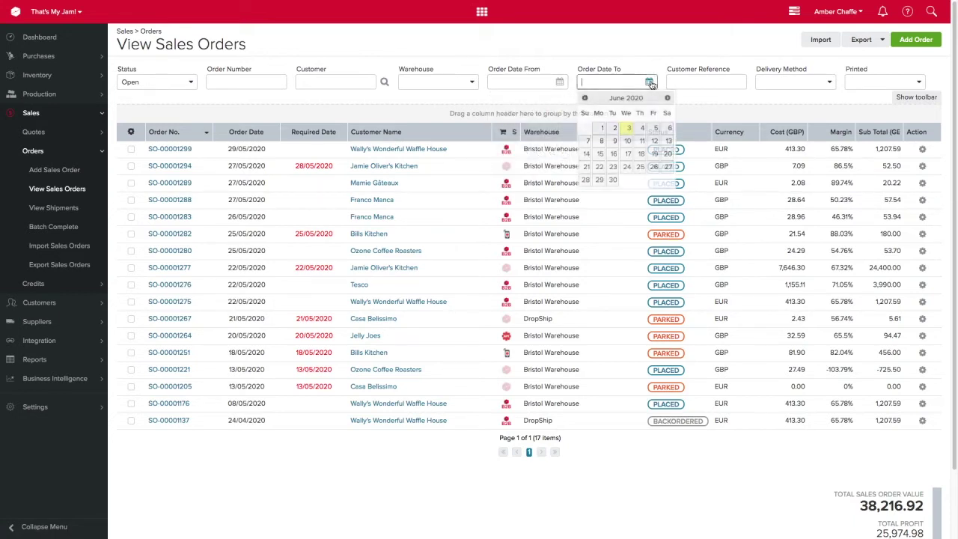
{"action": "left_click", "coordinate": [691, 98]}
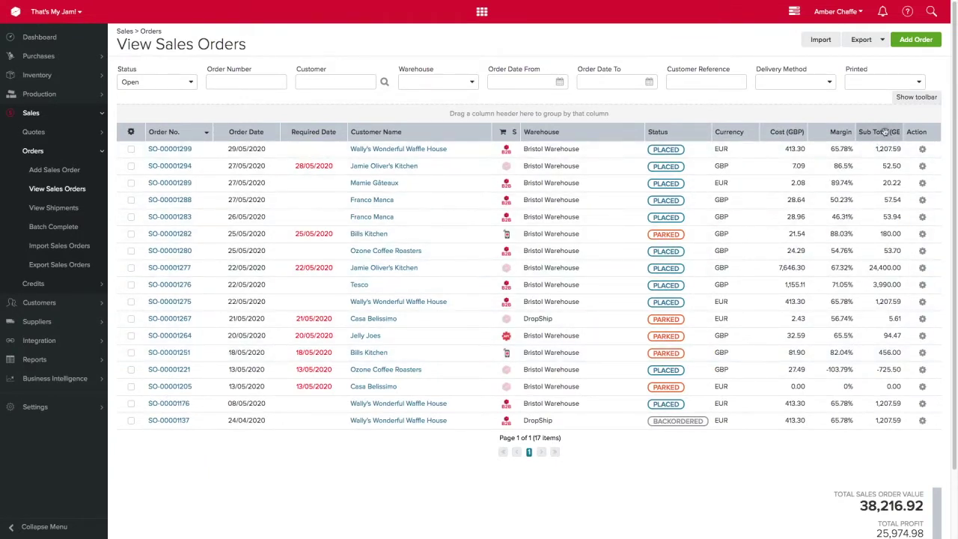
Add the Invoiced, On Invoices and On Shipments hidden columns to the sales orders grid.
{"action": "left_click", "coordinate": [918, 98]}
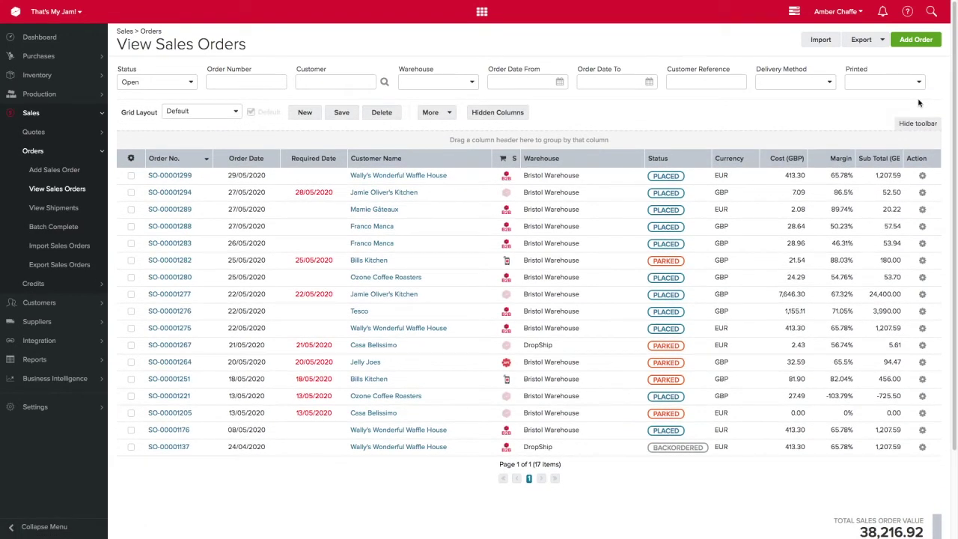
{"action": "left_click", "coordinate": [497, 112]}
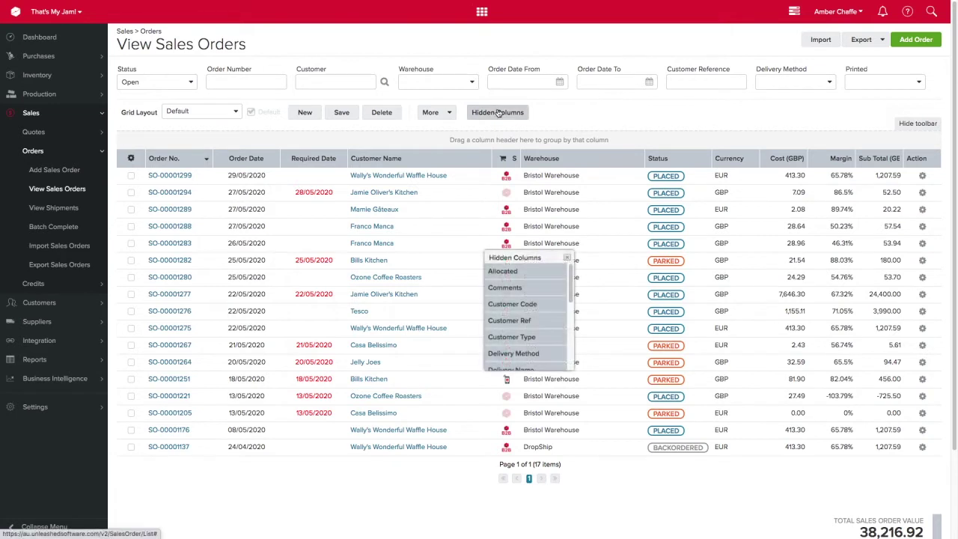
{"action": "scroll", "coordinate": [522, 297], "scroll_direction": "down", "scroll_amount": 2}
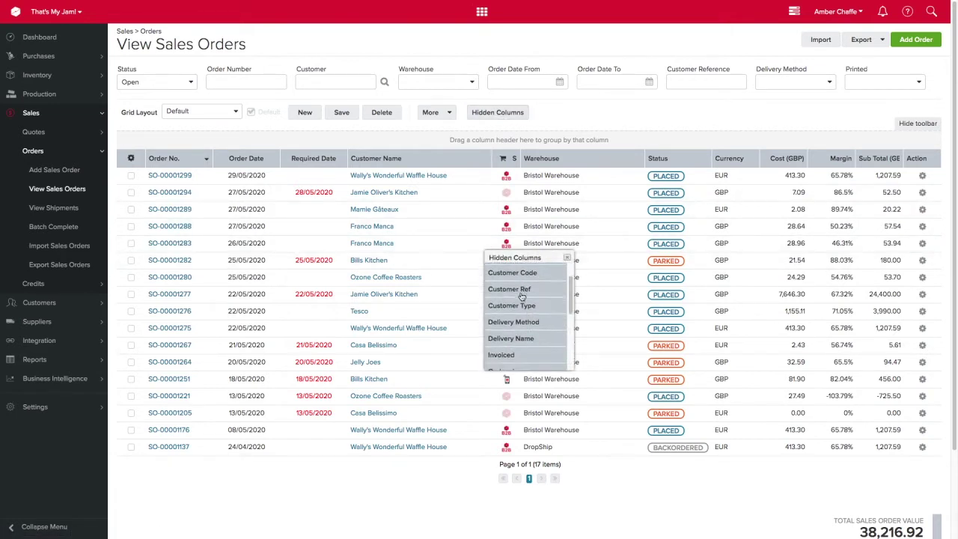
{"action": "scroll", "coordinate": [521, 296], "scroll_direction": "down", "scroll_amount": 3}
{"action": "mouse_move", "coordinate": [511, 307]}
{"action": "left_mouse_down"}
{"action": "mouse_move", "coordinate": [638, 198]}
{"action": "mouse_move", "coordinate": [642, 159]}
{"action": "left_mouse_up"}
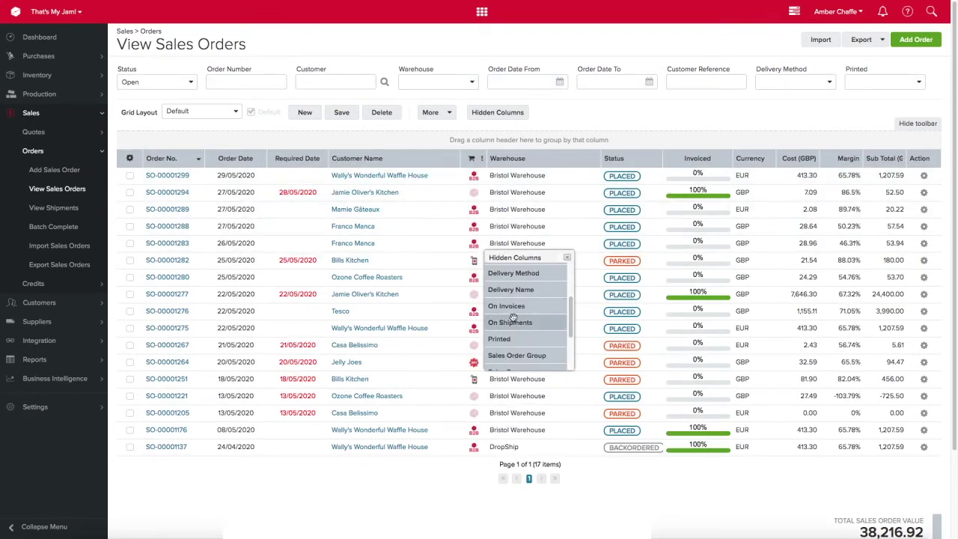
{"action": "left_click_drag", "start_coordinate": [512, 318], "coordinate": [730, 159]}
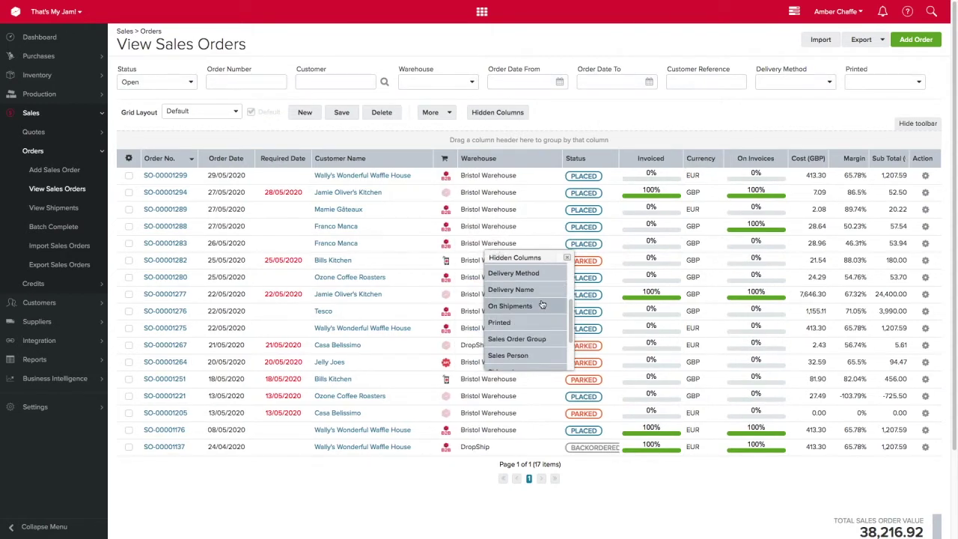
{"action": "left_click_drag", "start_coordinate": [542, 305], "coordinate": [688, 164]}
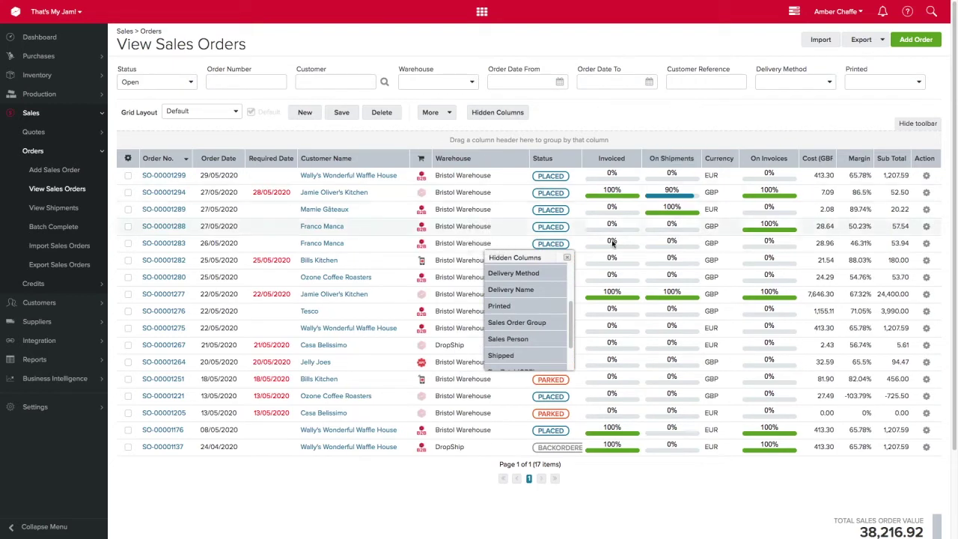
Add the Shipped column and move the Currency column after On Invoices.
{"action": "scroll", "coordinate": [503, 322], "scroll_direction": "down", "scroll_amount": 1}
{"action": "scroll", "coordinate": [504, 323], "scroll_direction": "down", "scroll_amount": 1}
{"action": "left_click_drag", "start_coordinate": [504, 324], "coordinate": [710, 164]}
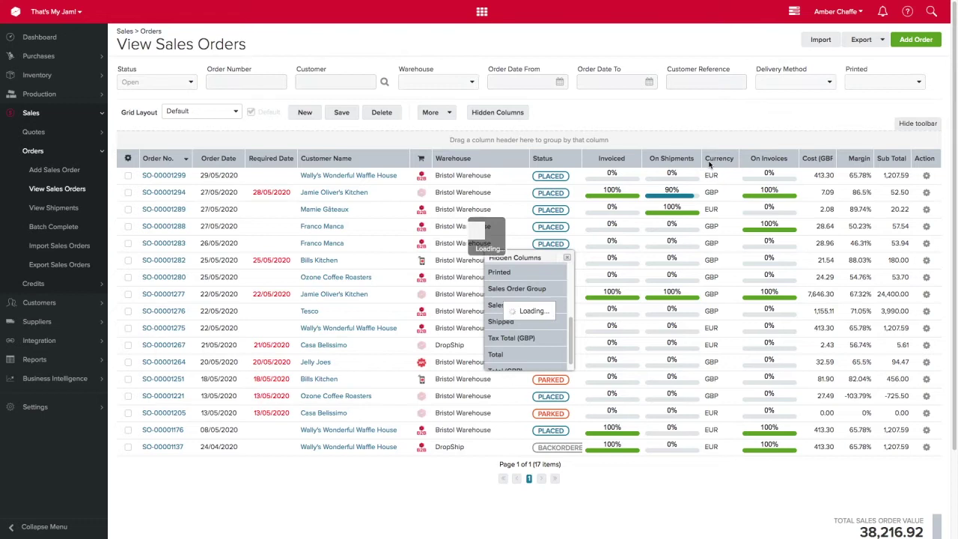
{"action": "left_click_drag", "start_coordinate": [722, 159], "coordinate": [809, 163]}
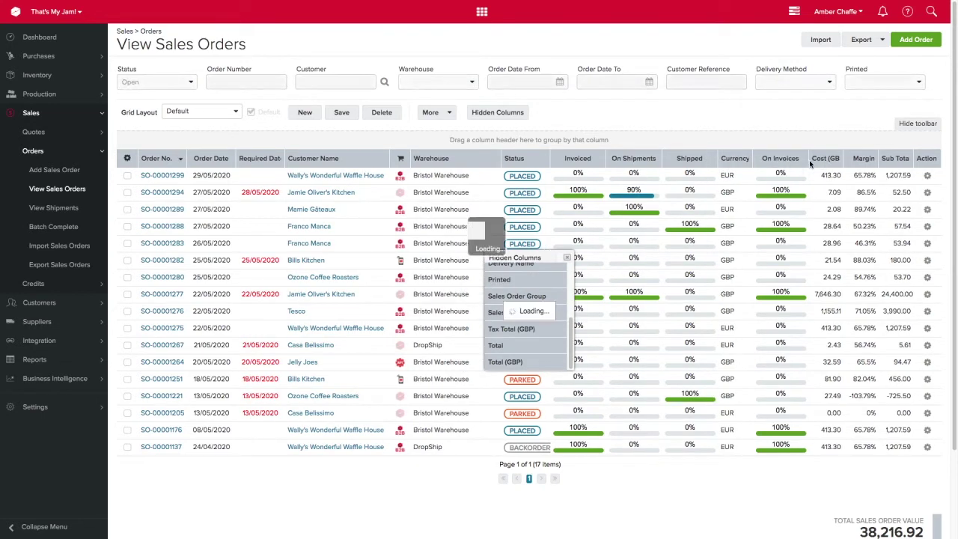
{"action": "left_click", "coordinate": [568, 258]}
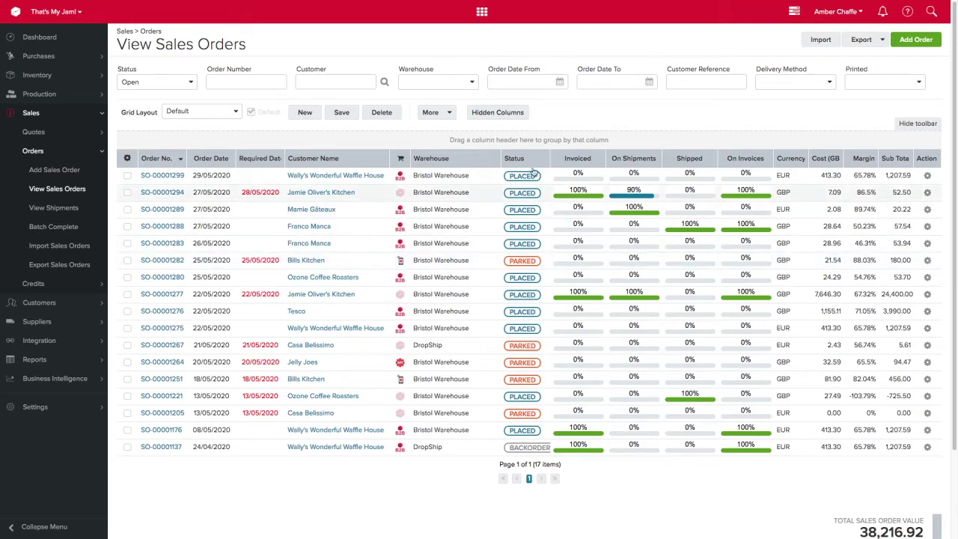
Save the grid layout, group orders by Sales Person, and expand one salesperson's eight-order group.
{"action": "left_click", "coordinate": [344, 118]}
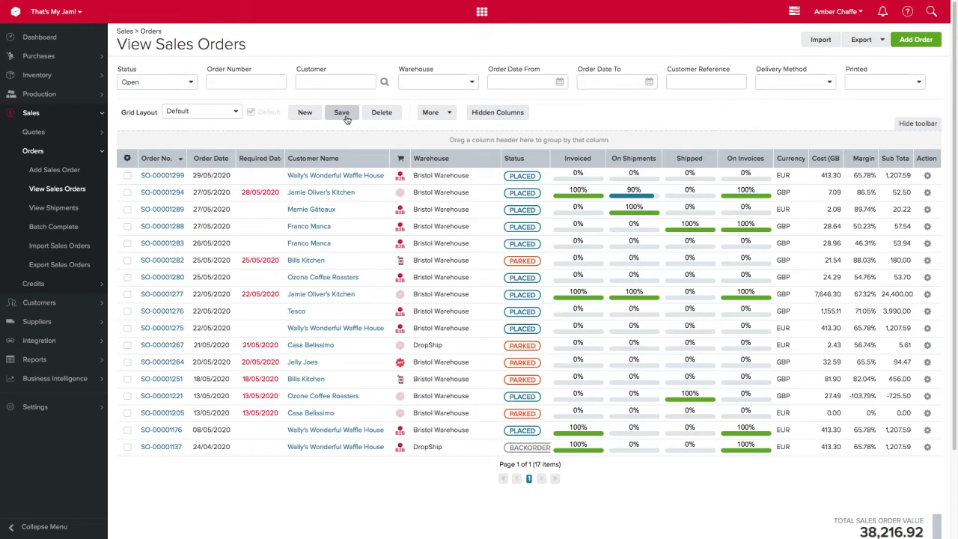
{"action": "left_click", "coordinate": [472, 115]}
{"action": "scroll", "coordinate": [530, 305], "scroll_direction": "down", "scroll_amount": 1}
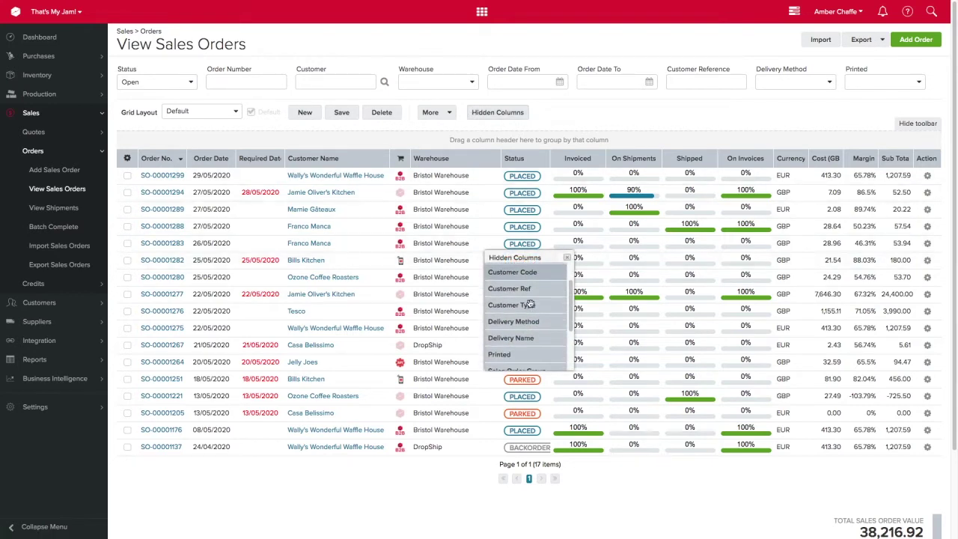
{"action": "scroll", "coordinate": [530, 305], "scroll_direction": "down", "scroll_amount": 2}
{"action": "scroll", "coordinate": [530, 314], "scroll_direction": "down", "scroll_amount": 1}
{"action": "mouse_move", "coordinate": [524, 325]}
{"action": "left_mouse_down"}
{"action": "mouse_move", "coordinate": [548, 258]}
{"action": "mouse_move", "coordinate": [178, 143]}
{"action": "left_mouse_up"}
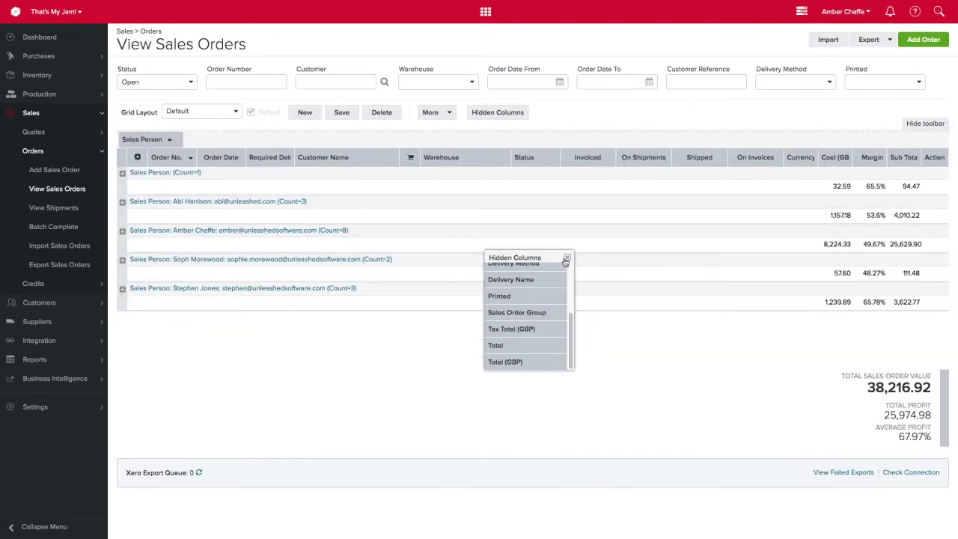
{"action": "left_click", "coordinate": [566, 259]}
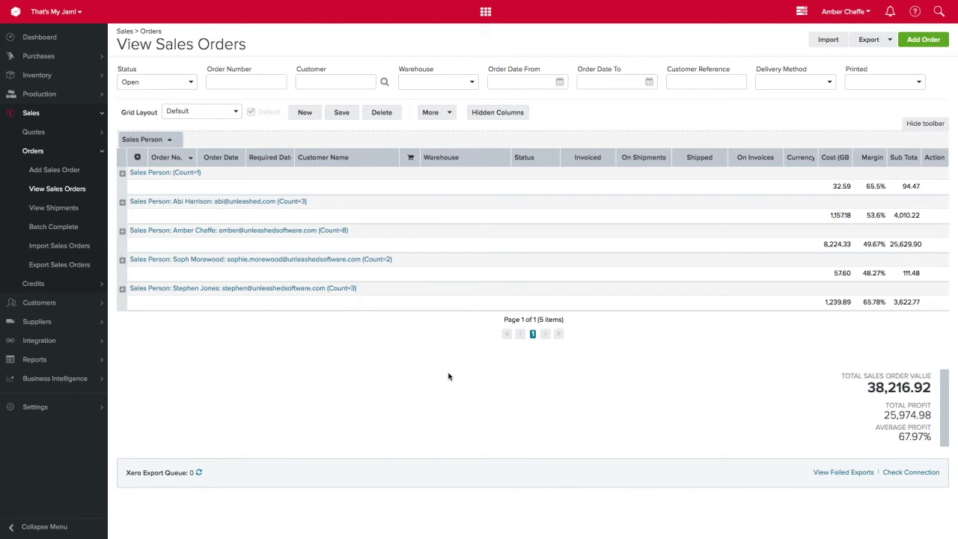
{"action": "left_click", "coordinate": [122, 231]}
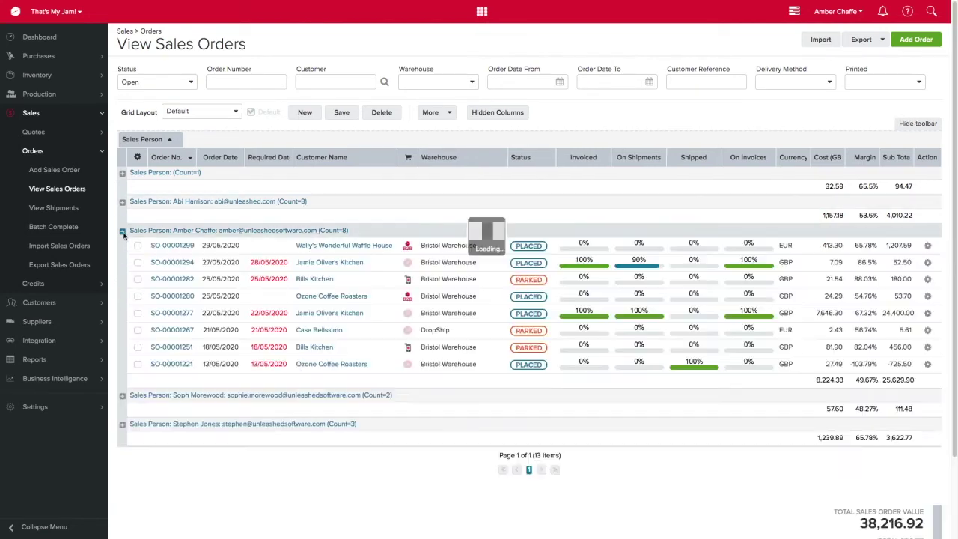
Save the grouped view as a new grid layout named 'Sales people'.
{"action": "left_click", "coordinate": [305, 113]}
{"action": "type", "text": "S"}
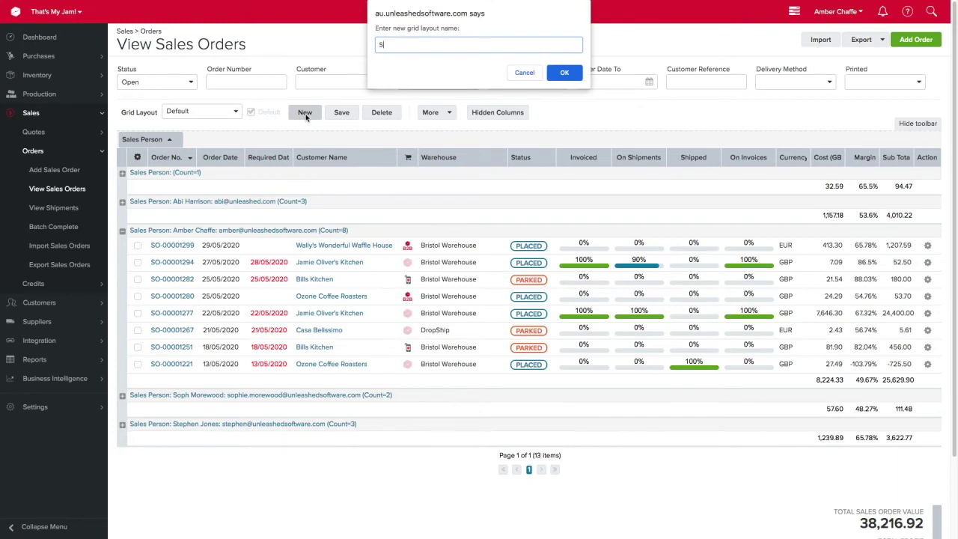
{"action": "type", "text": "ales people"}
{"action": "left_click", "coordinate": [564, 72]}
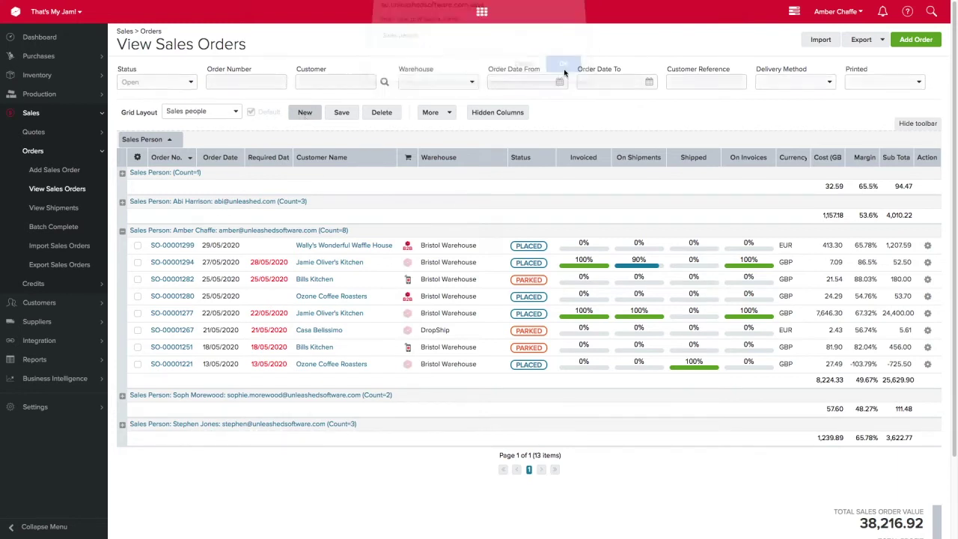
{"action": "left_click", "coordinate": [341, 113]}
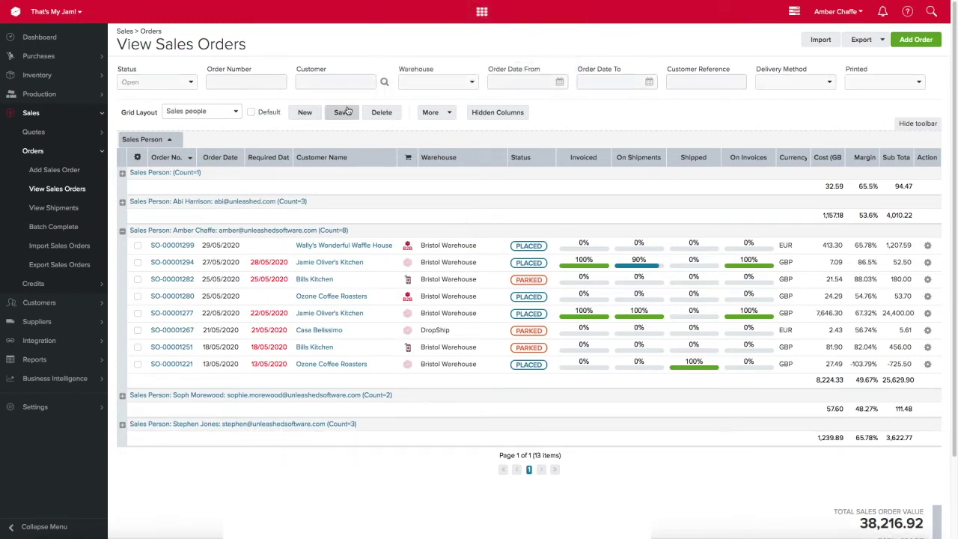
Switch back to the Default grid layout and hide the layout toolbar.
{"action": "left_click", "coordinate": [208, 112]}
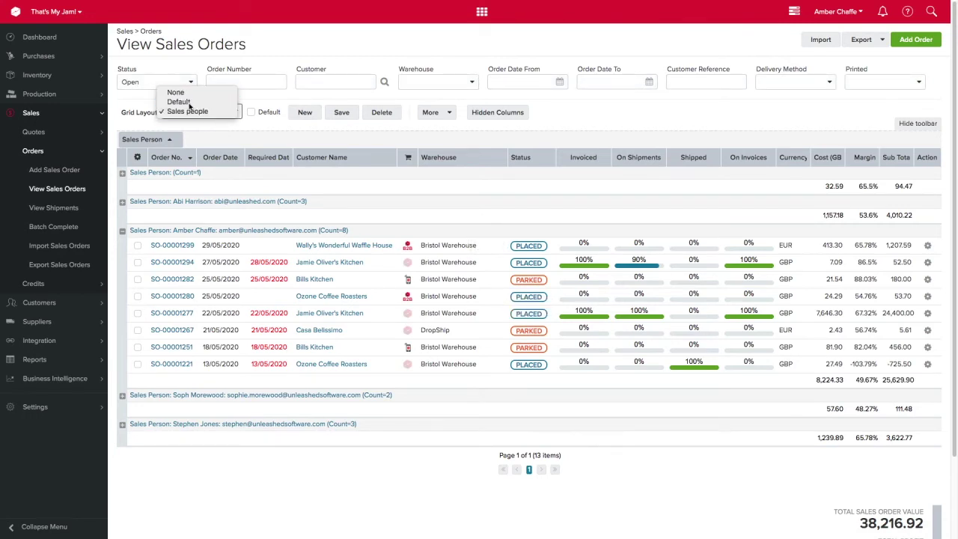
{"action": "left_click", "coordinate": [178, 101]}
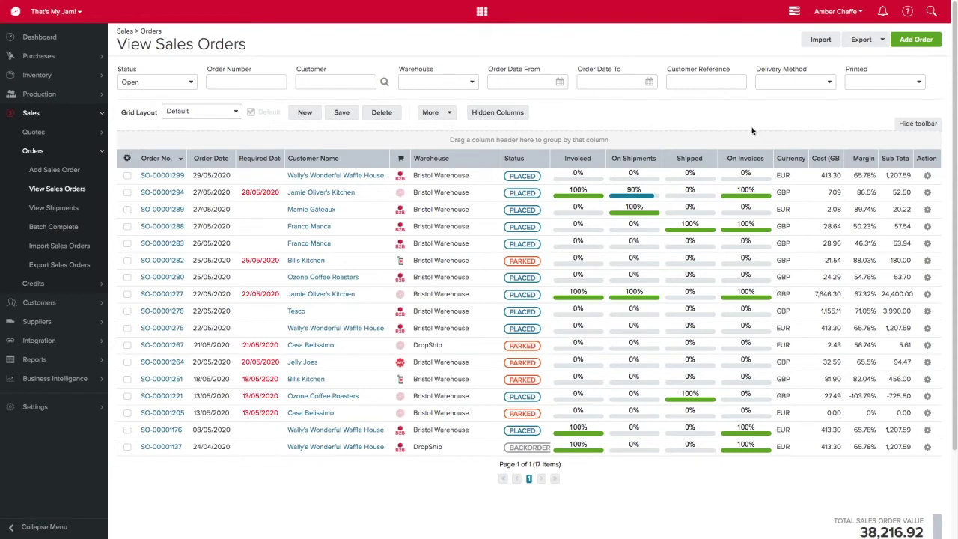
{"action": "left_click", "coordinate": [910, 126]}
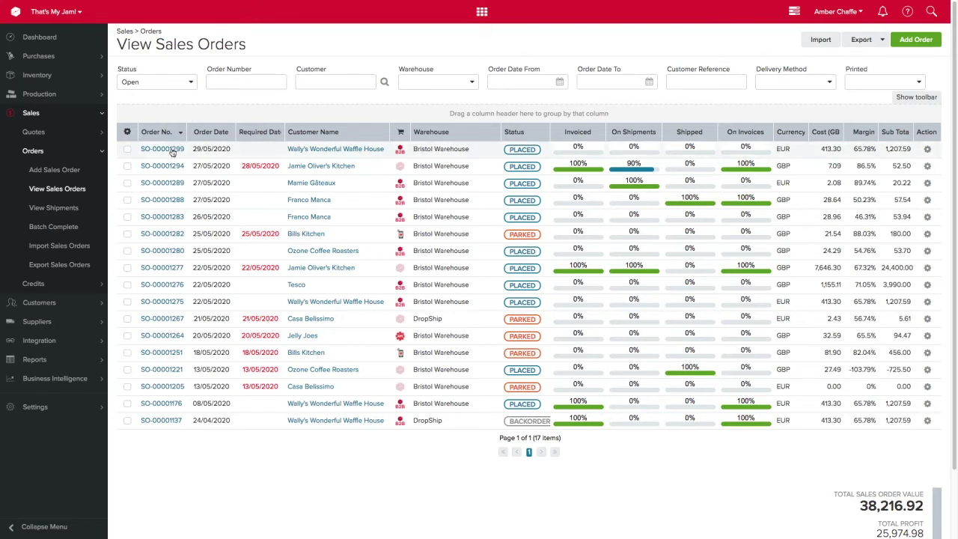
Tick SO-00001299, SO-00001288, SO-00001283 and SO-00001280, then run Complete Orders on them.
{"action": "left_click", "coordinate": [127, 149]}
{"action": "left_click", "coordinate": [127, 199]}
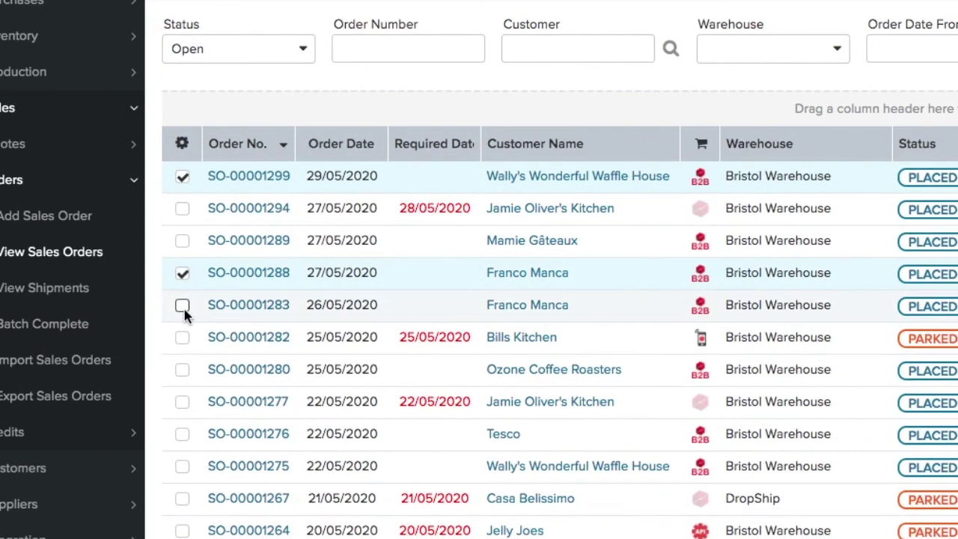
{"action": "left_click", "coordinate": [182, 305]}
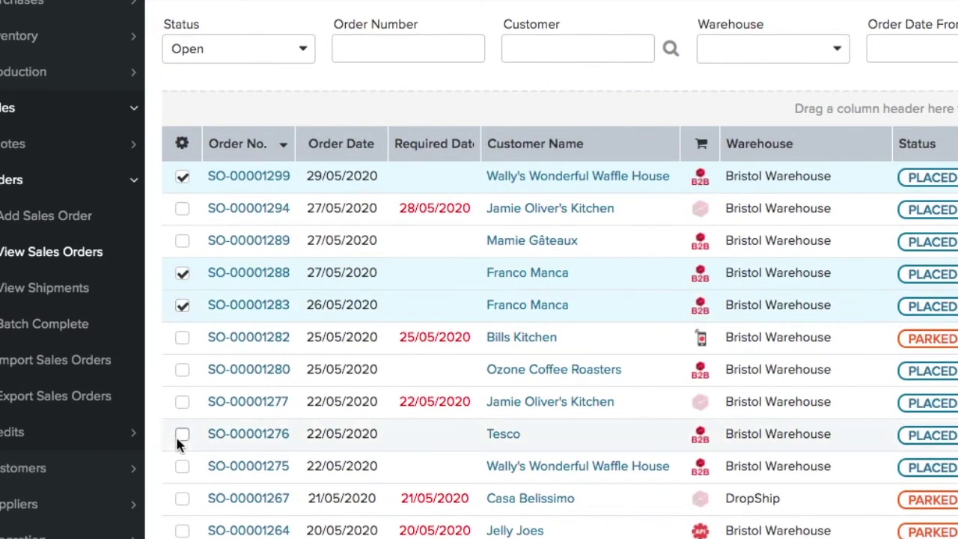
{"action": "left_click", "coordinate": [182, 370]}
{"action": "left_click", "coordinate": [182, 144]}
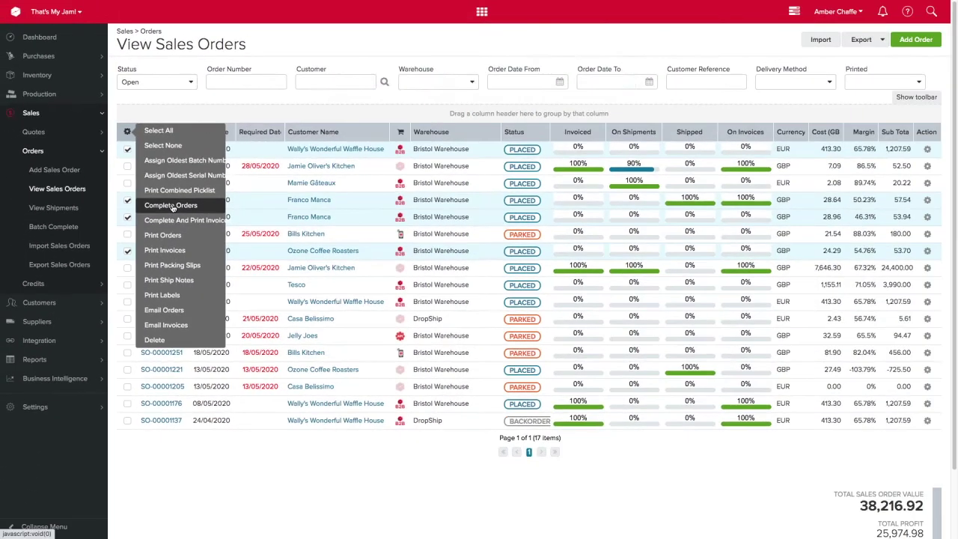
{"action": "left_click", "coordinate": [173, 207]}
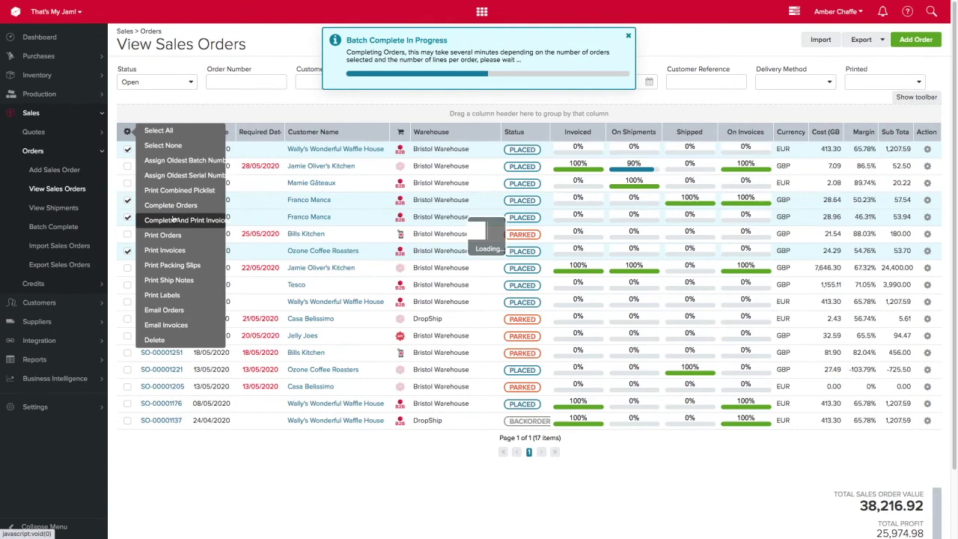